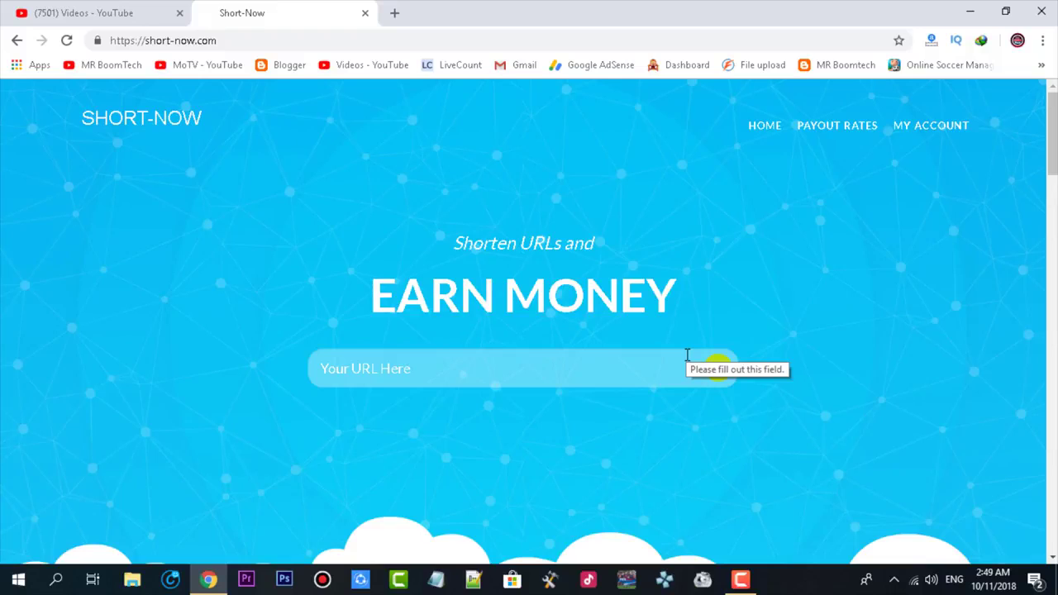
- Open the payout rates page and examine the desktop and mobile earnings per 1000 views for each country
click(814, 141)
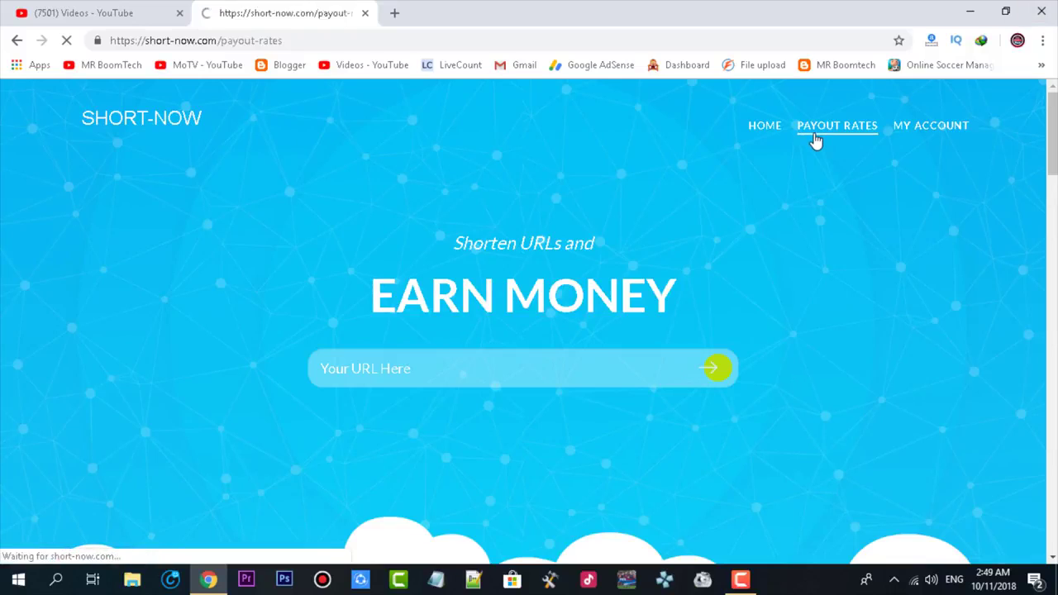
scroll(655, 333, down, 1)
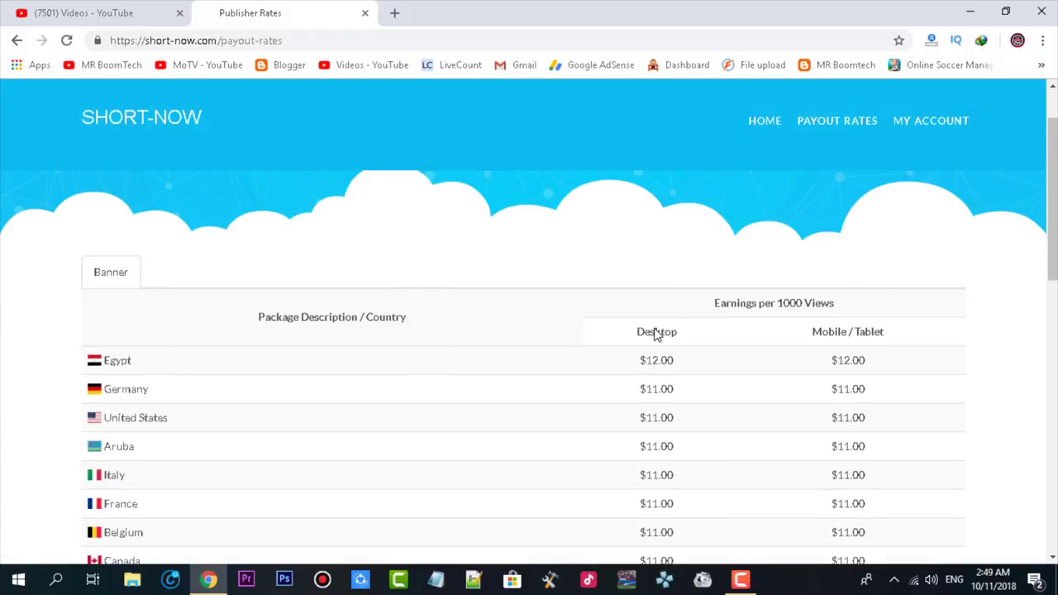
scroll(633, 326, down, 2)
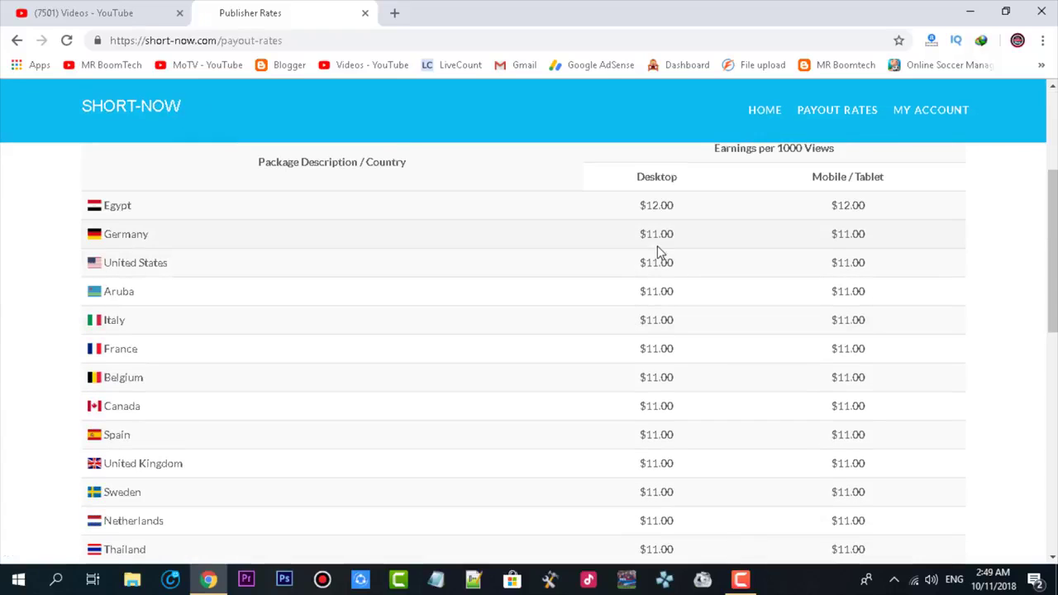
scroll(628, 266, down, 1)
scroll(627, 265, down, 2)
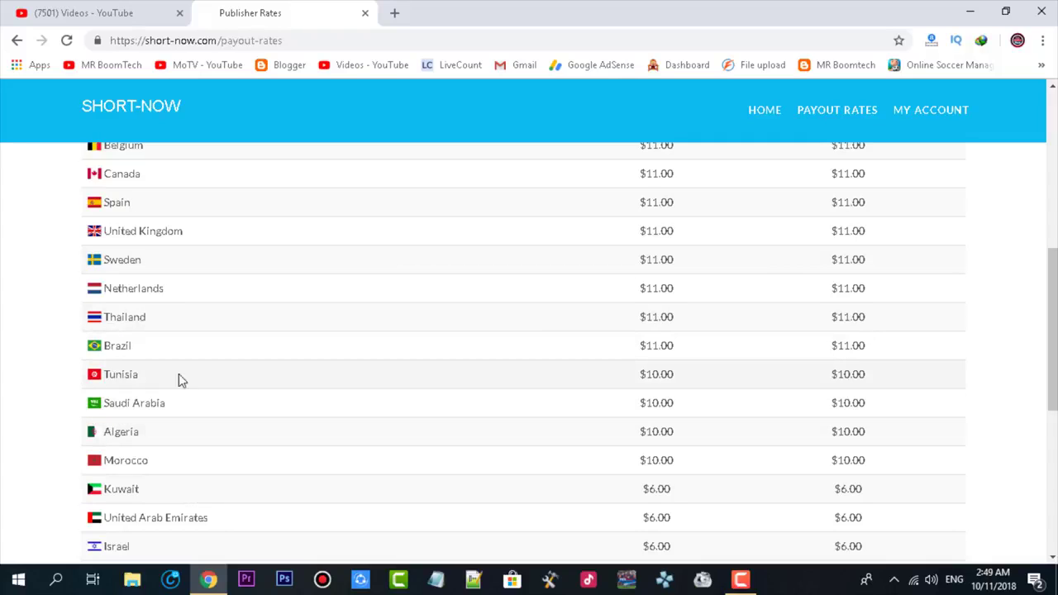
scroll(678, 366, down, 2)
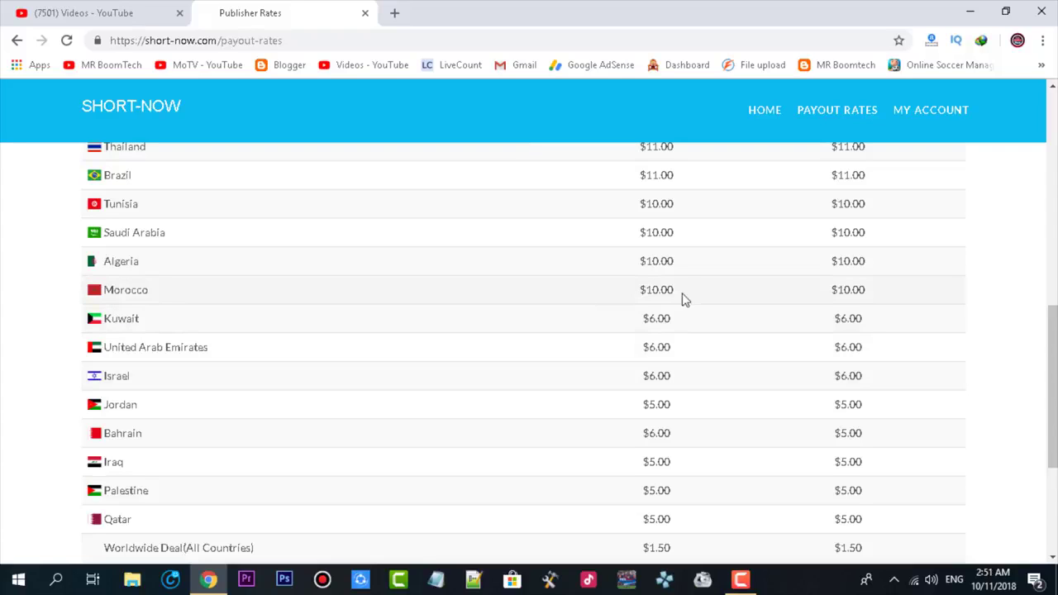
scroll(694, 295, up, 5)
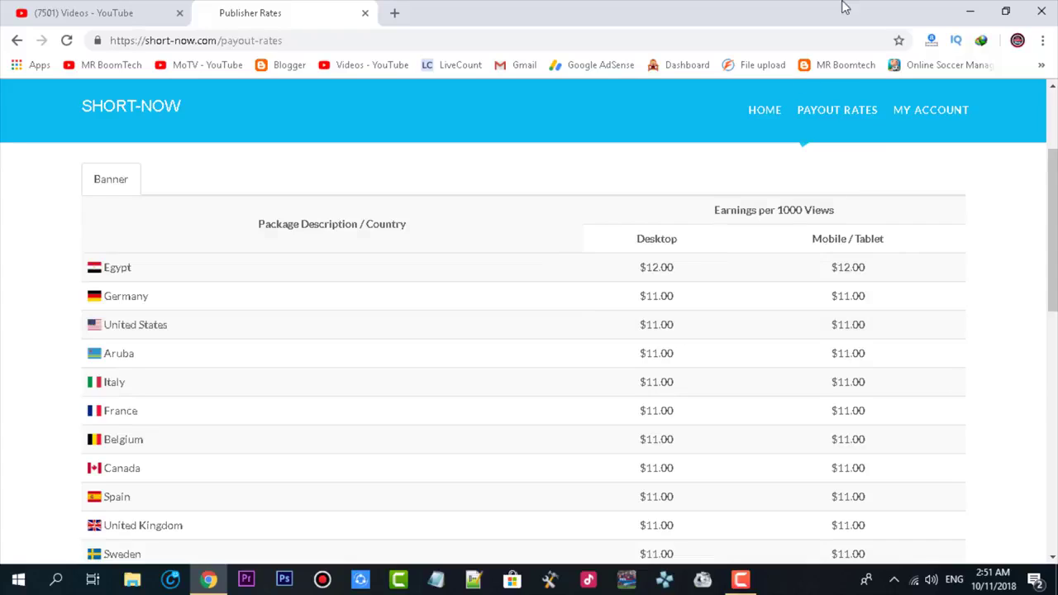
- Open the new membership registration form from the account sign-in page and go through its username, email and password fields
click(914, 111)
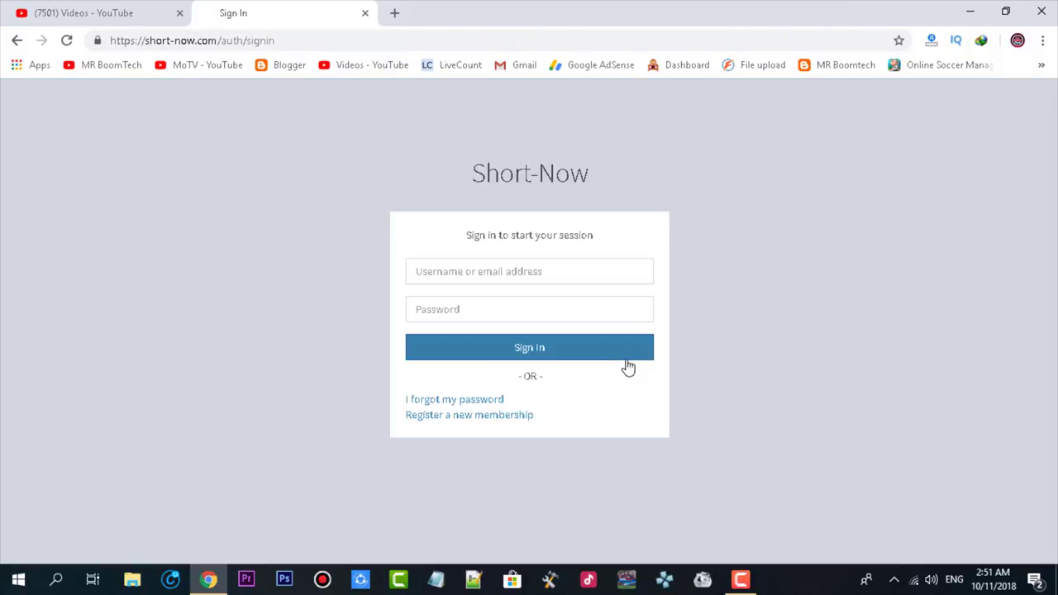
click(465, 418)
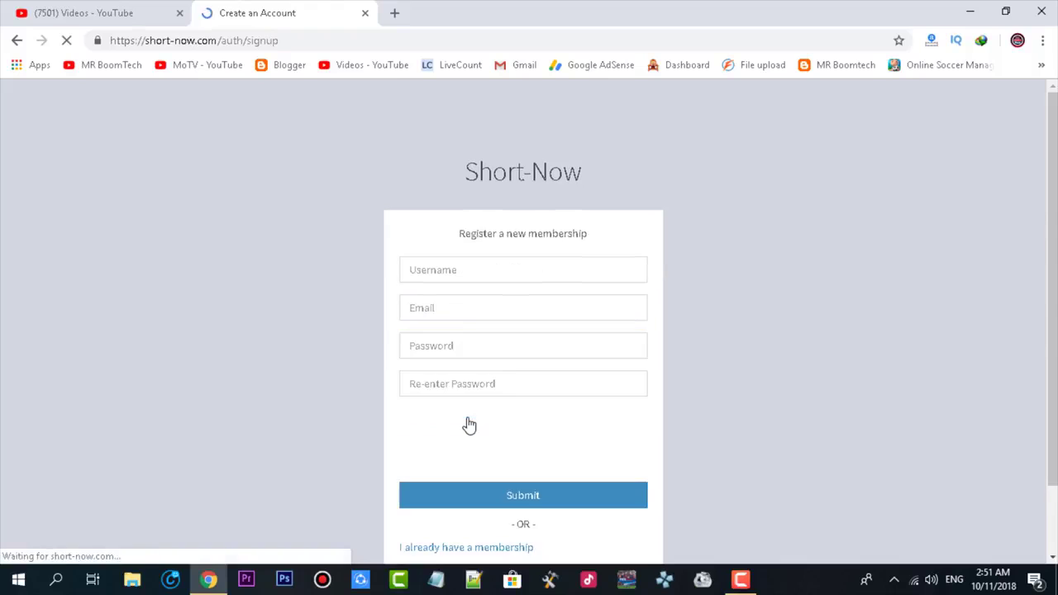
click(463, 272)
click(460, 304)
click(439, 310)
click(451, 340)
click(454, 347)
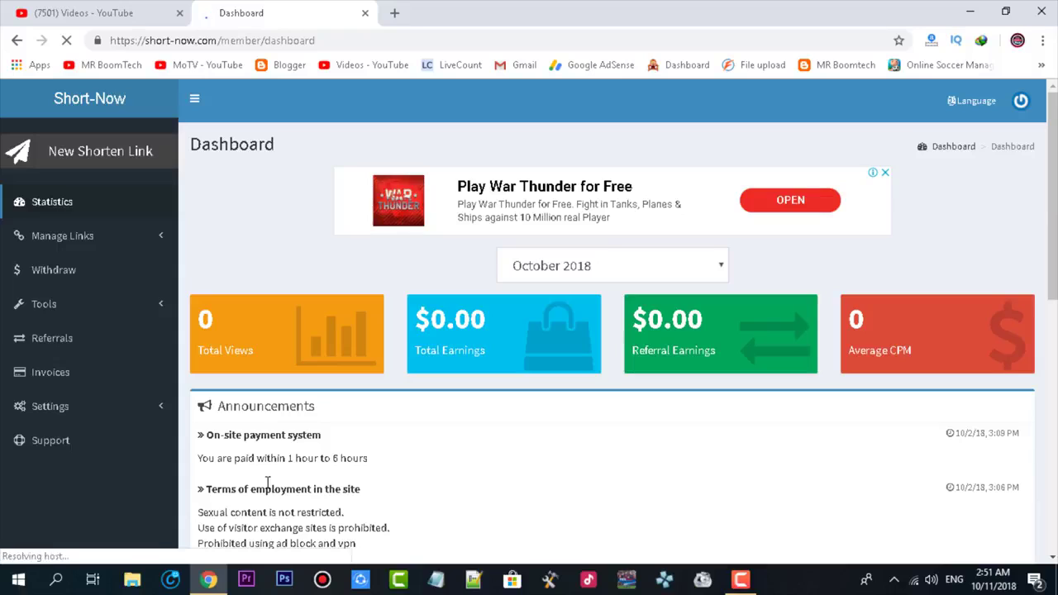
- View the referral program page and return to the dashboard to review its announcements and statistics
click(95, 337)
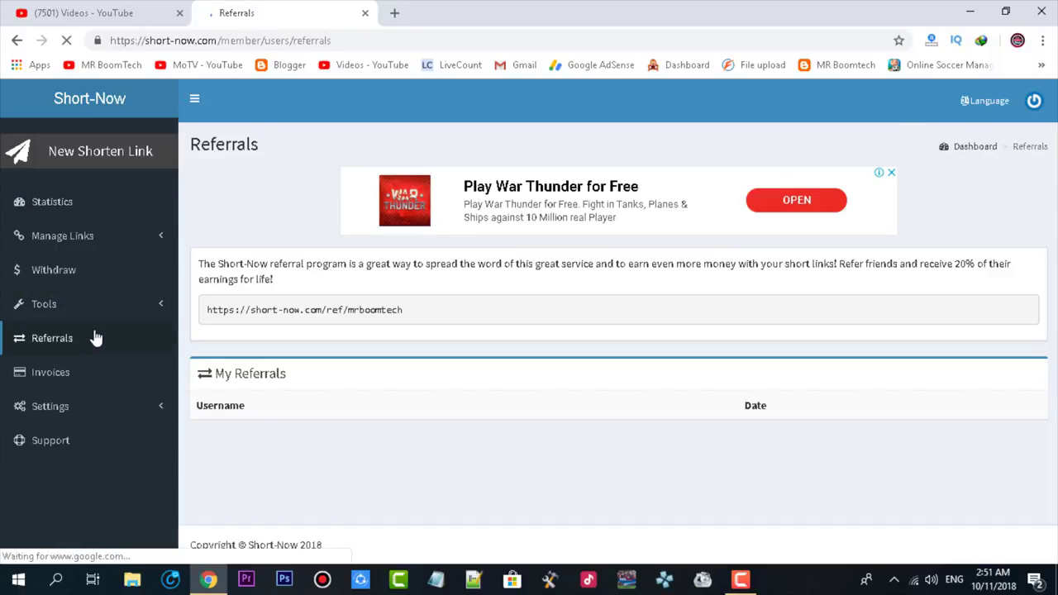
click(89, 214)
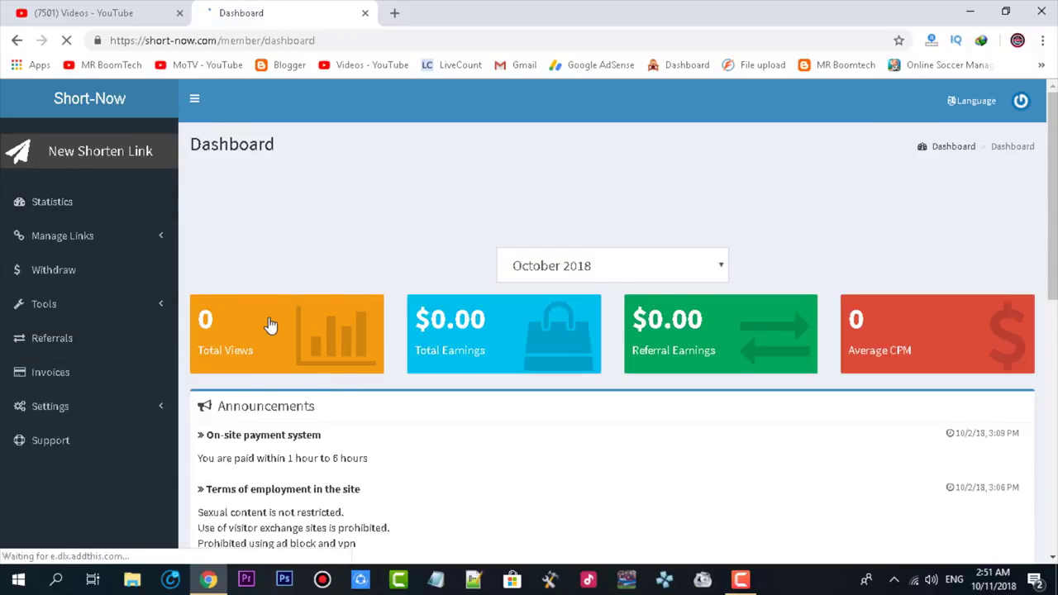
scroll(269, 326, down, 1)
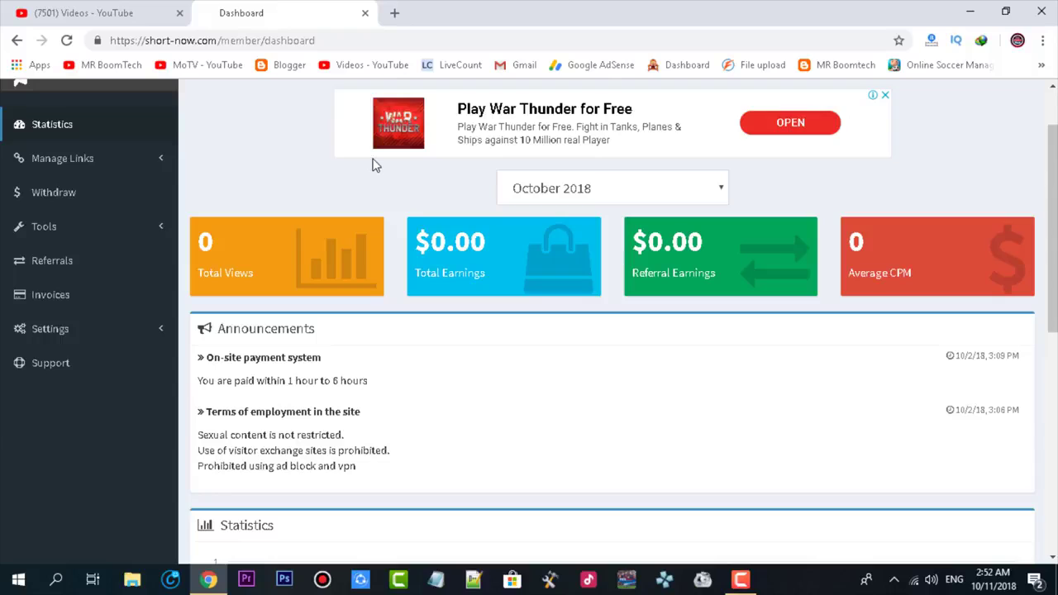
scroll(366, 421, down, 2)
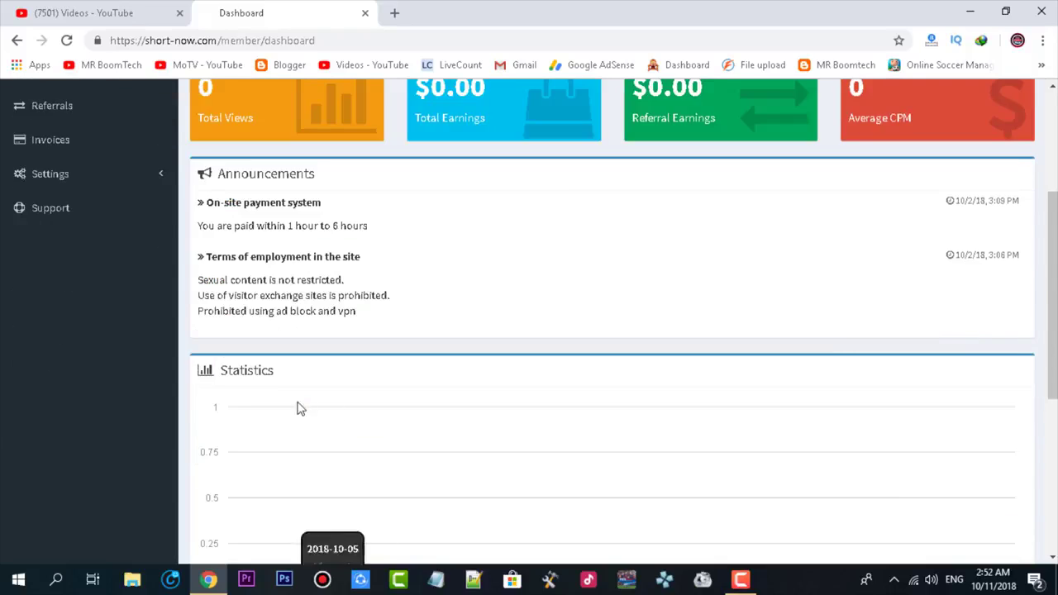
scroll(303, 408, up, 3)
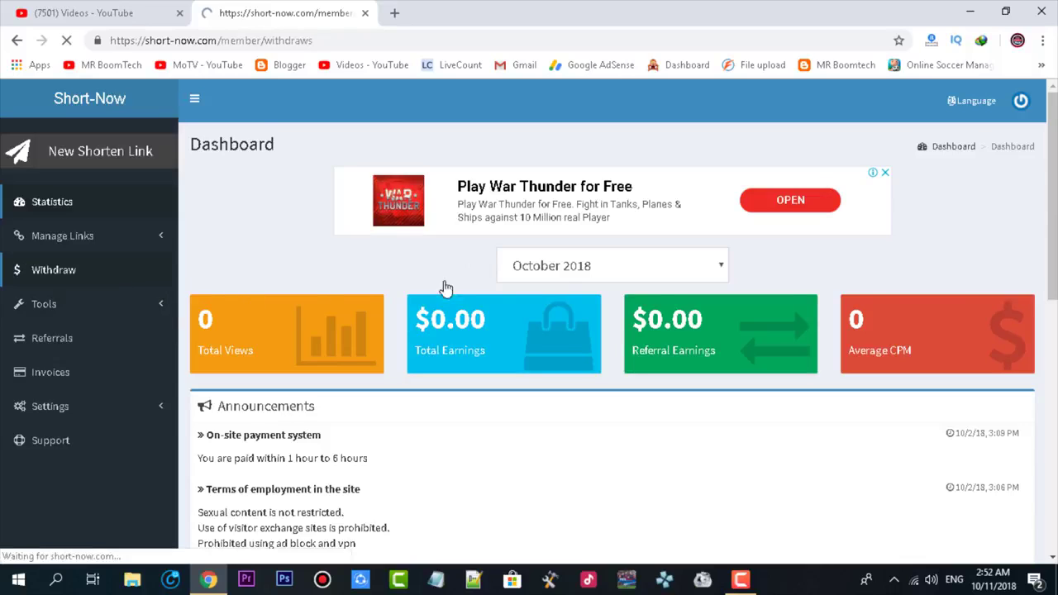
- Open the profile settings from the withdrawal page and set the withdrawal method to Vodafone Cash
click(623, 467)
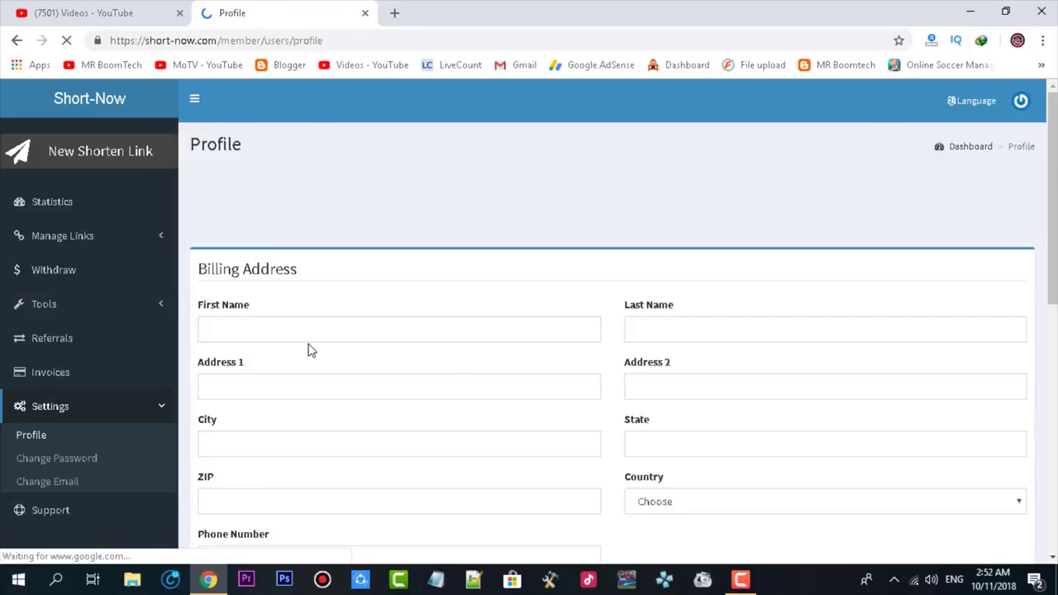
scroll(298, 237, down, 1)
scroll(312, 357, down, 2)
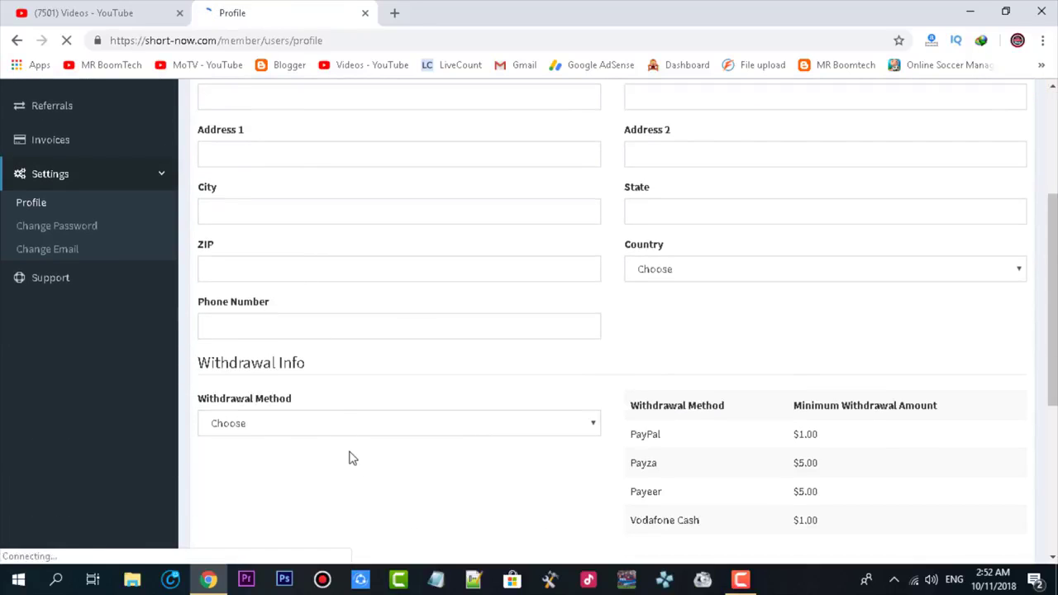
scroll(294, 305, up, 2)
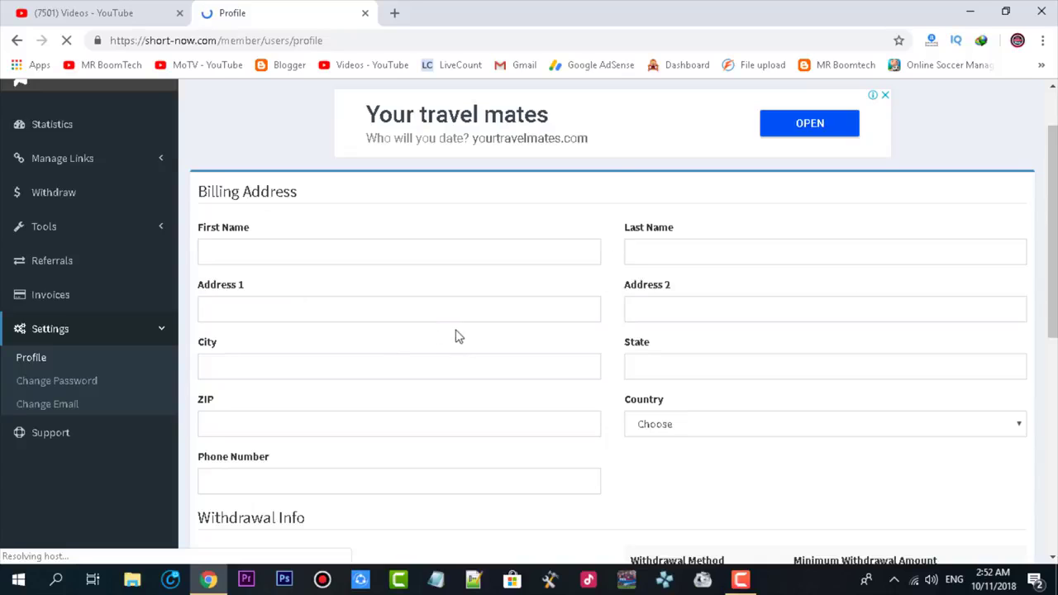
scroll(461, 336, down, 2)
click(301, 426)
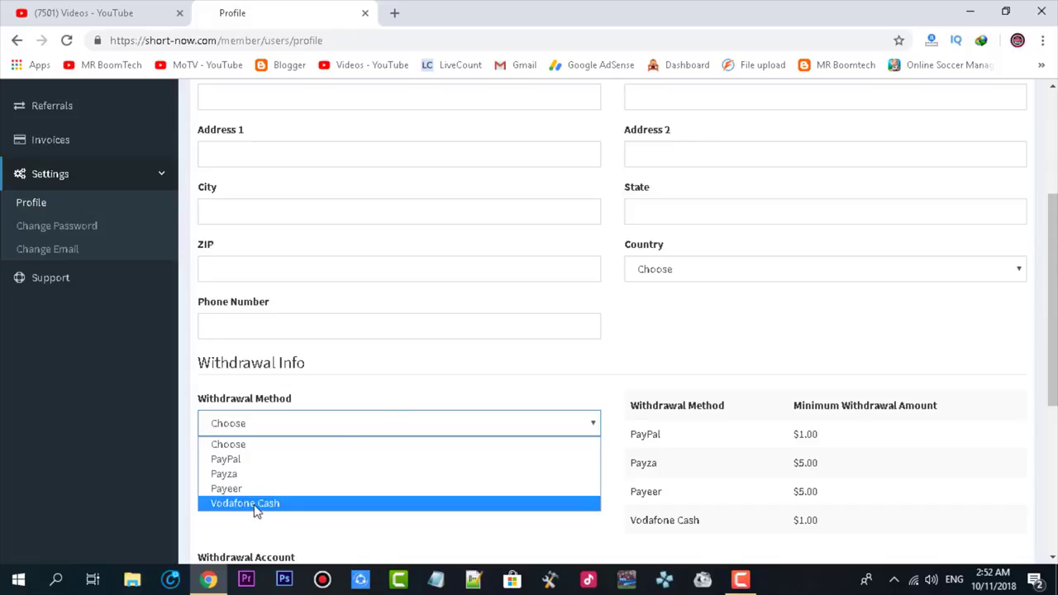
click(285, 506)
- Examine the empty Withdrawal Account field and the notes on which details each payment method needs
scroll(281, 319, down, 3)
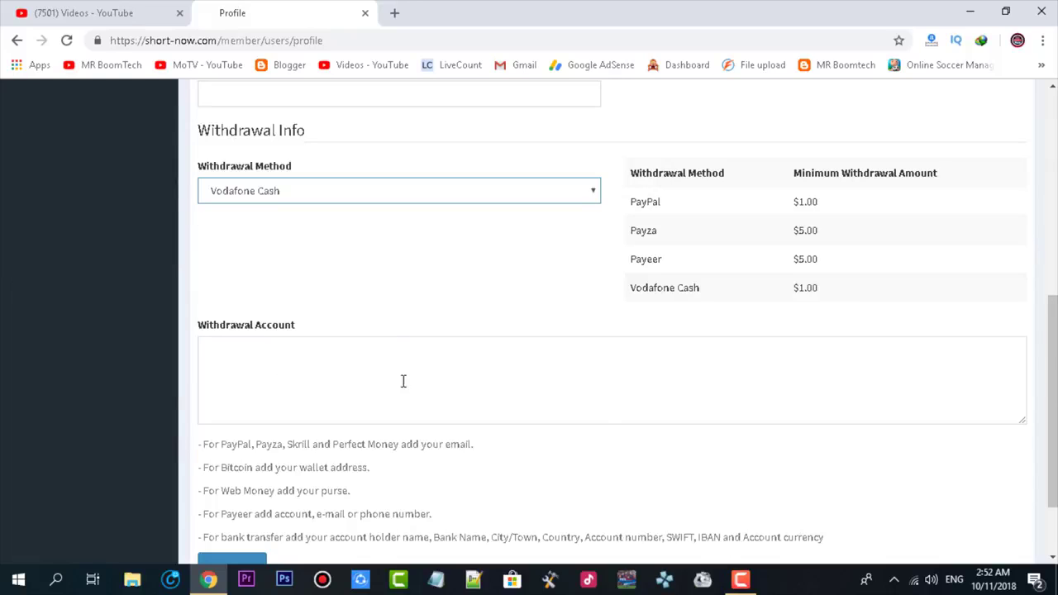
click(355, 385)
click(417, 298)
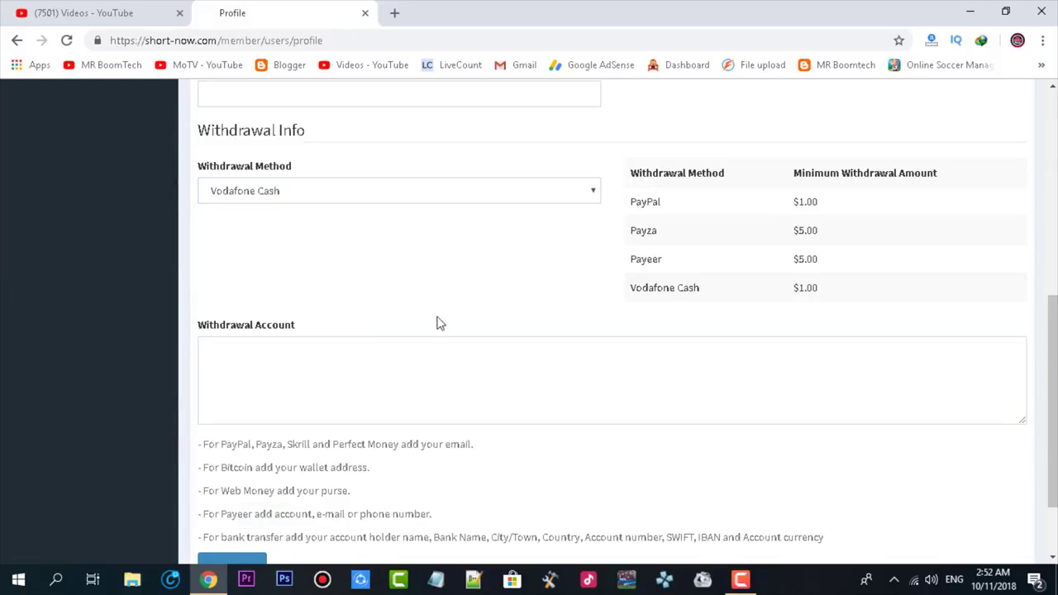
click(394, 388)
click(417, 285)
- Open the Mass Shrinker tool and place the cursor in its URL list box
scroll(372, 306, up, 4)
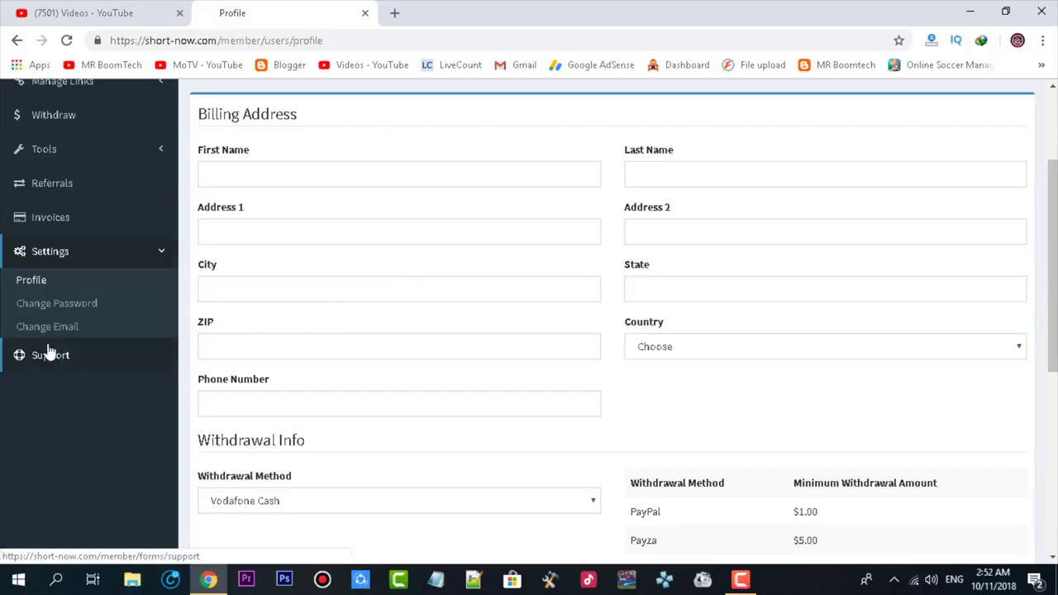
scroll(72, 328, up, 1)
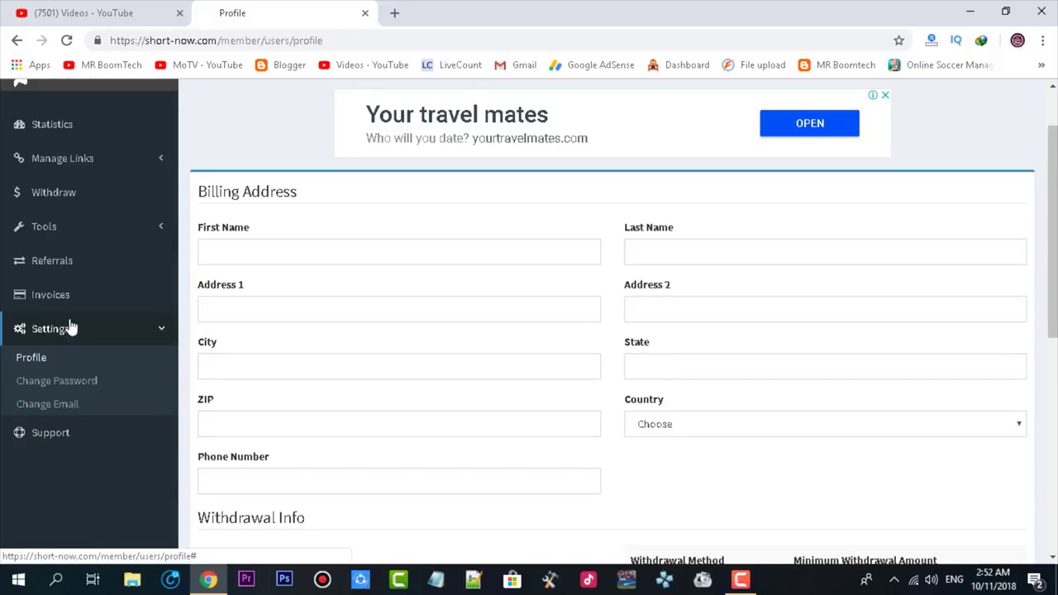
click(77, 226)
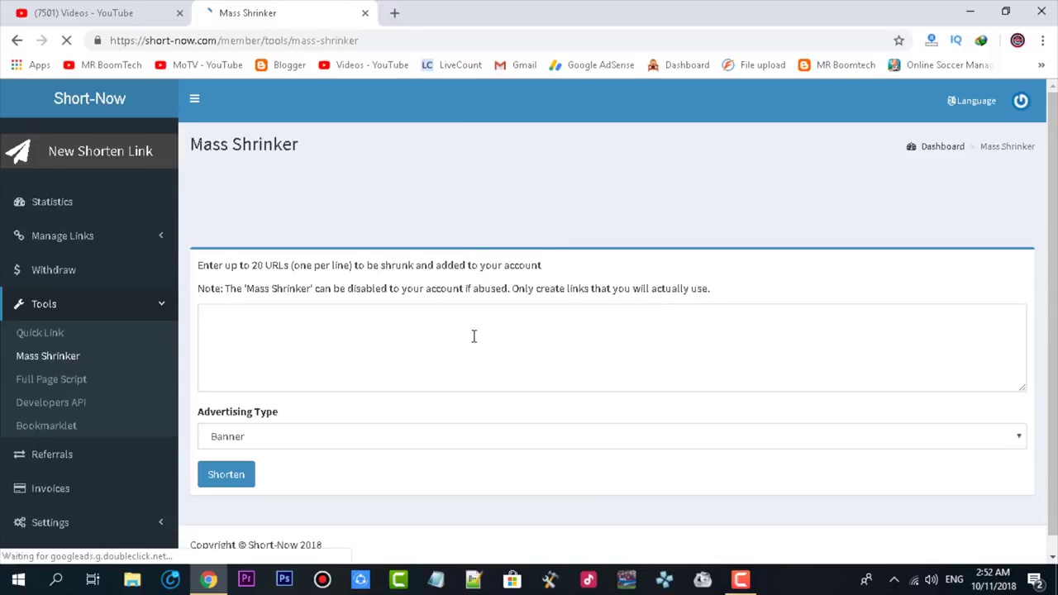
click(455, 346)
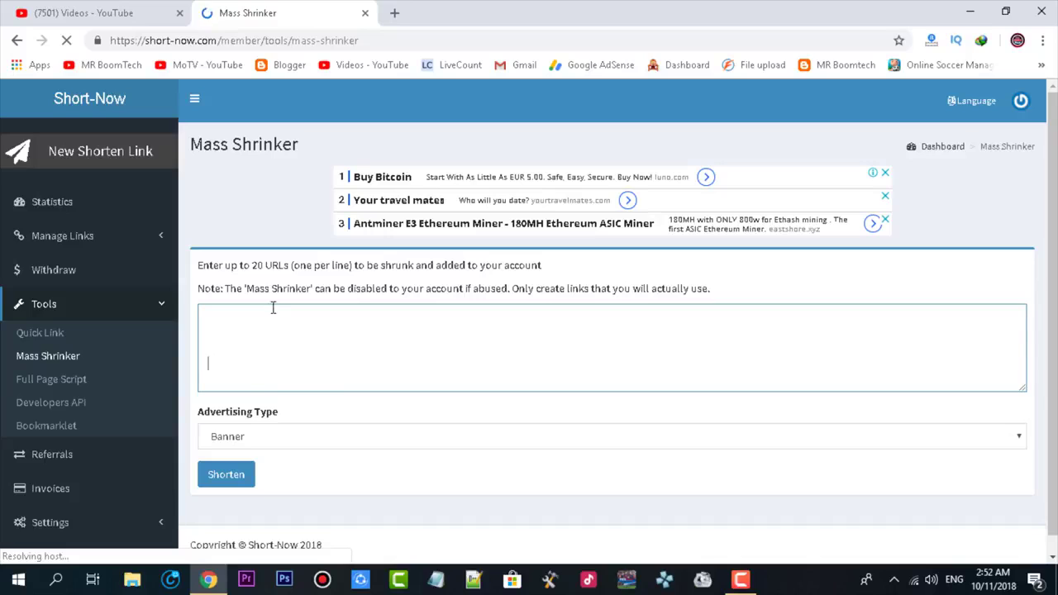
- Open the Full Page Script tool and examine the code blocks for converting selected domains or every website link
click(97, 385)
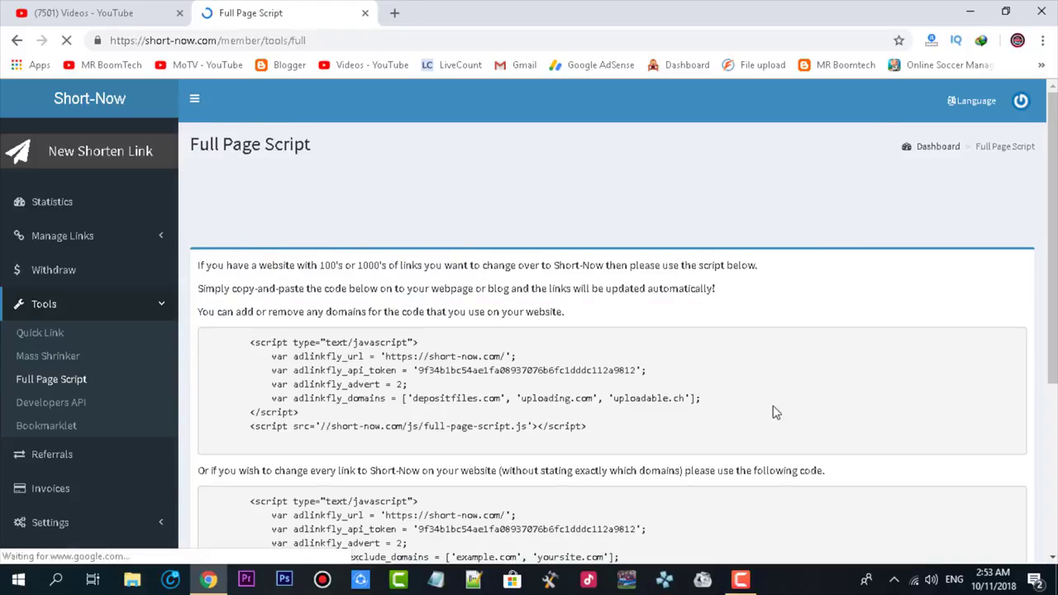
drag(588, 428, 212, 338)
click(514, 425)
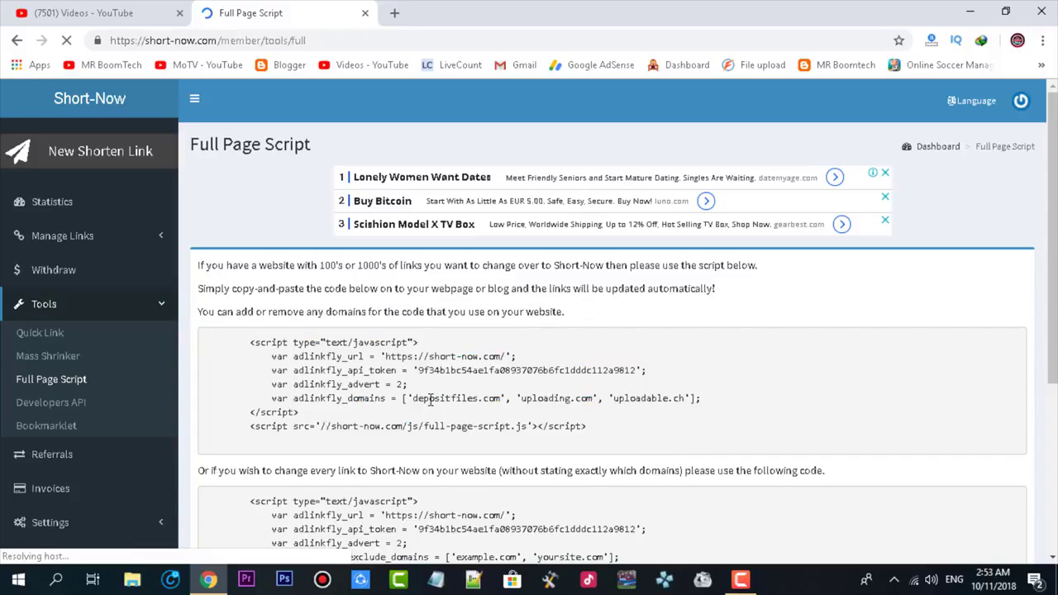
drag(430, 399, 471, 411)
click(551, 423)
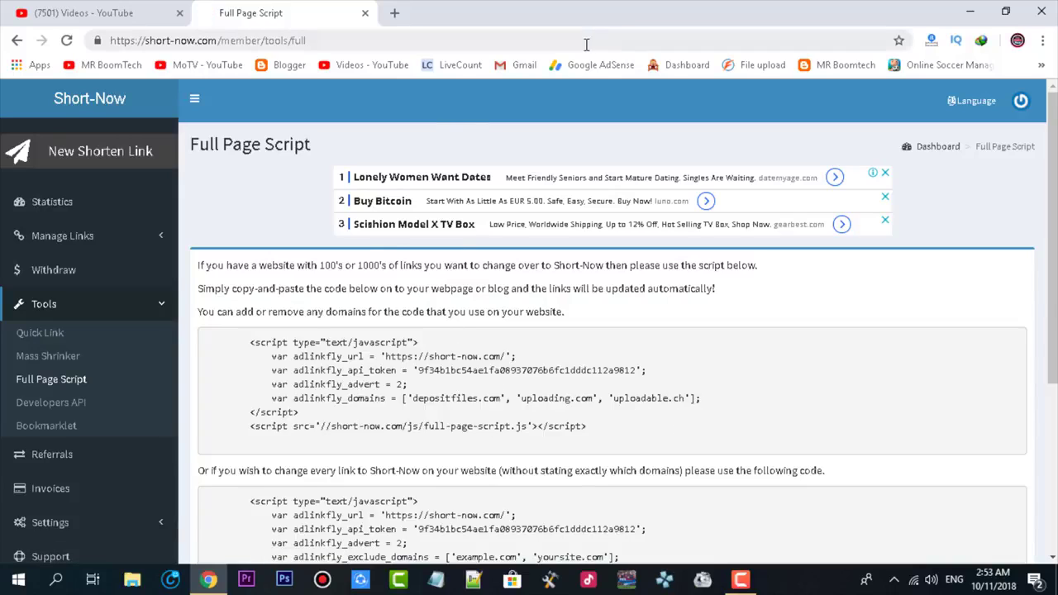
scroll(378, 364, down, 1)
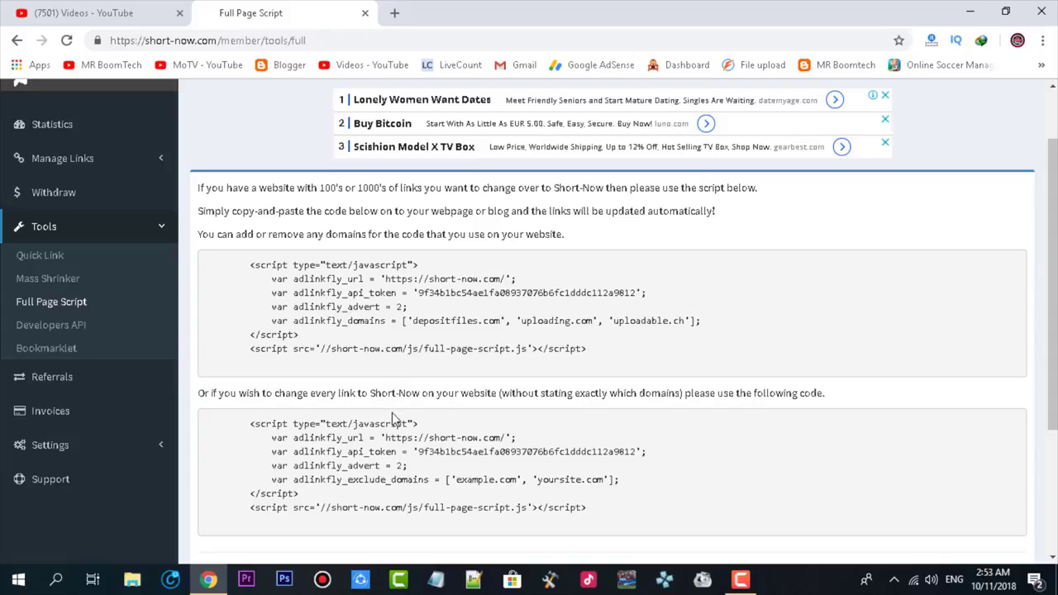
drag(501, 520, 237, 423)
click(264, 437)
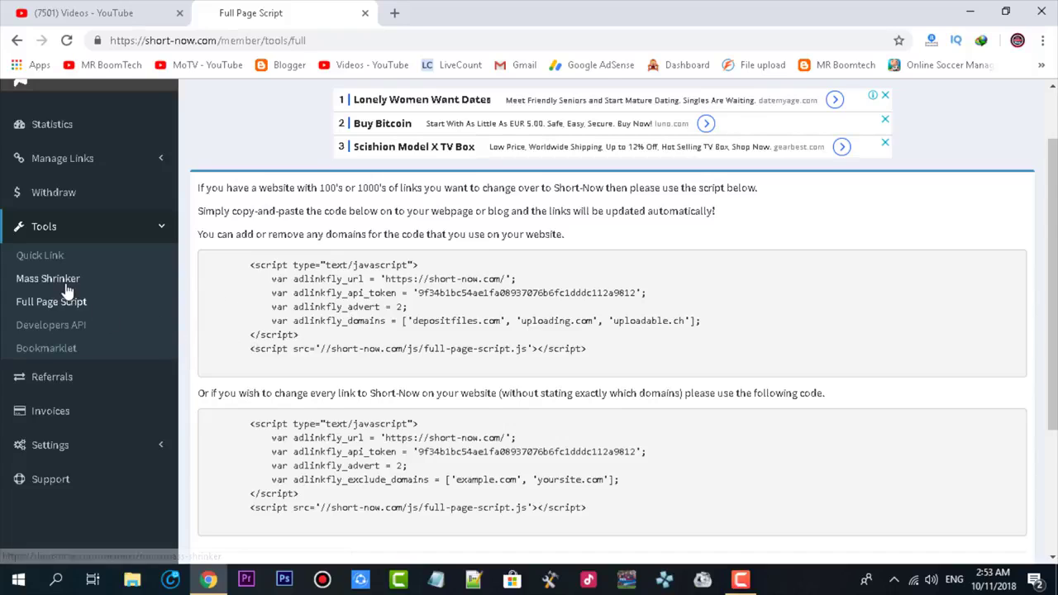
- Open the Withdraw Funds page and review its balances and payment terms
scroll(64, 250, up, 1)
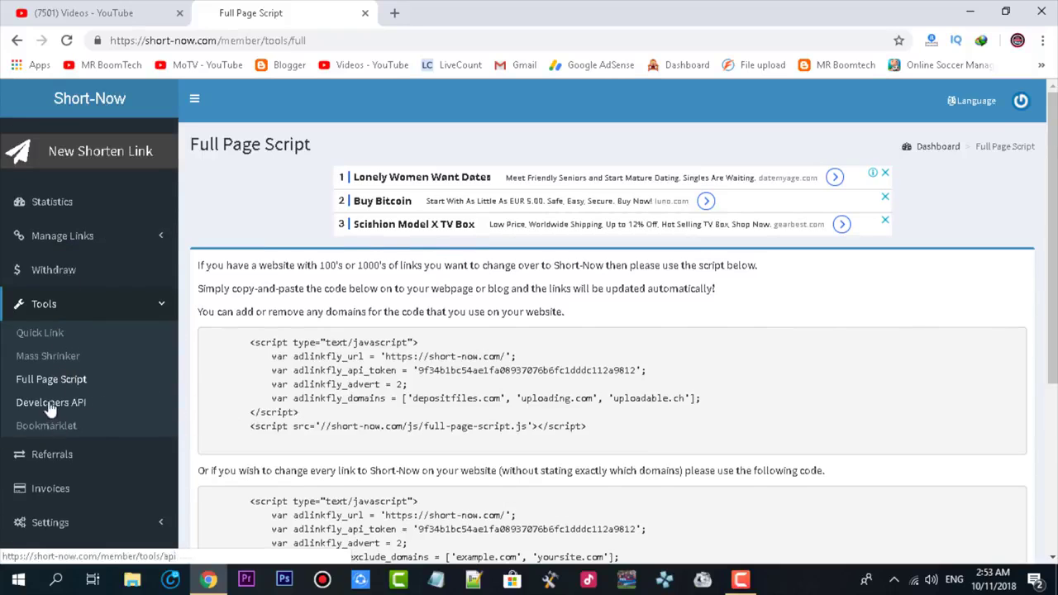
click(59, 279)
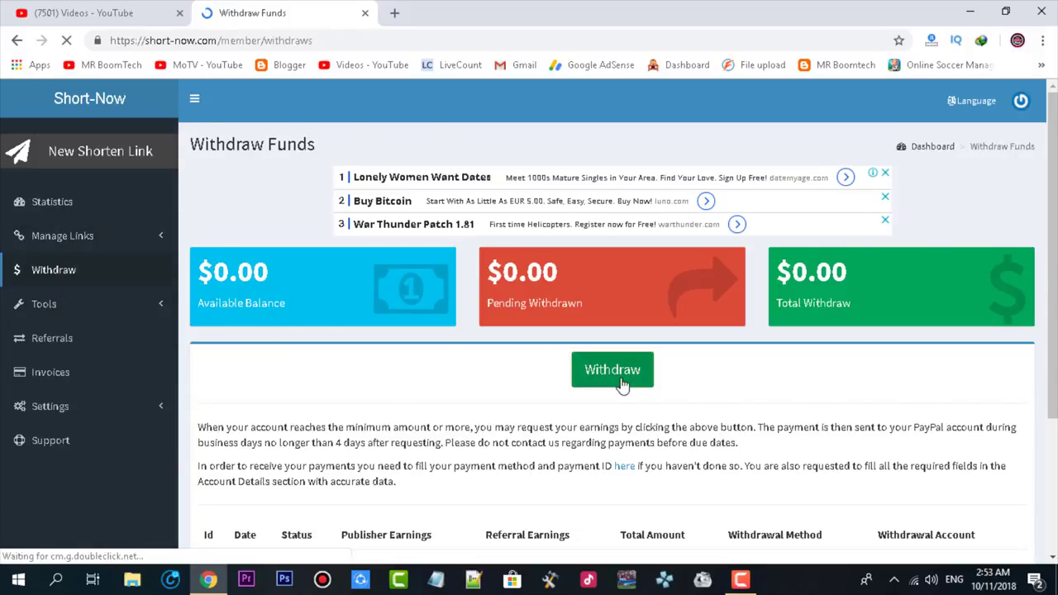
scroll(579, 267, down, 1)
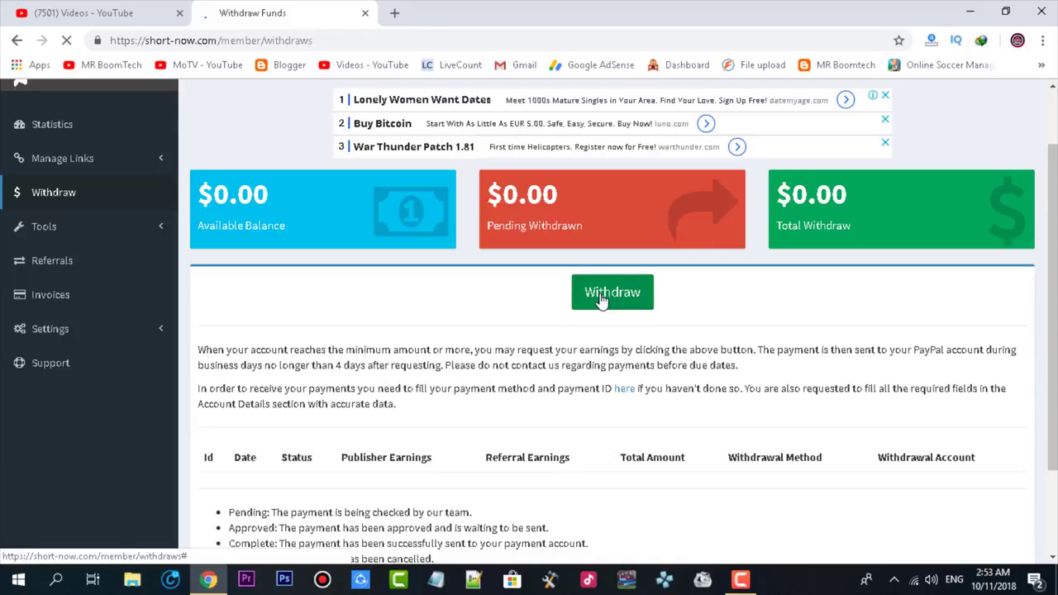
- Show the link management options and return to the Statistics dashboard to review the earnings and announcements
click(46, 162)
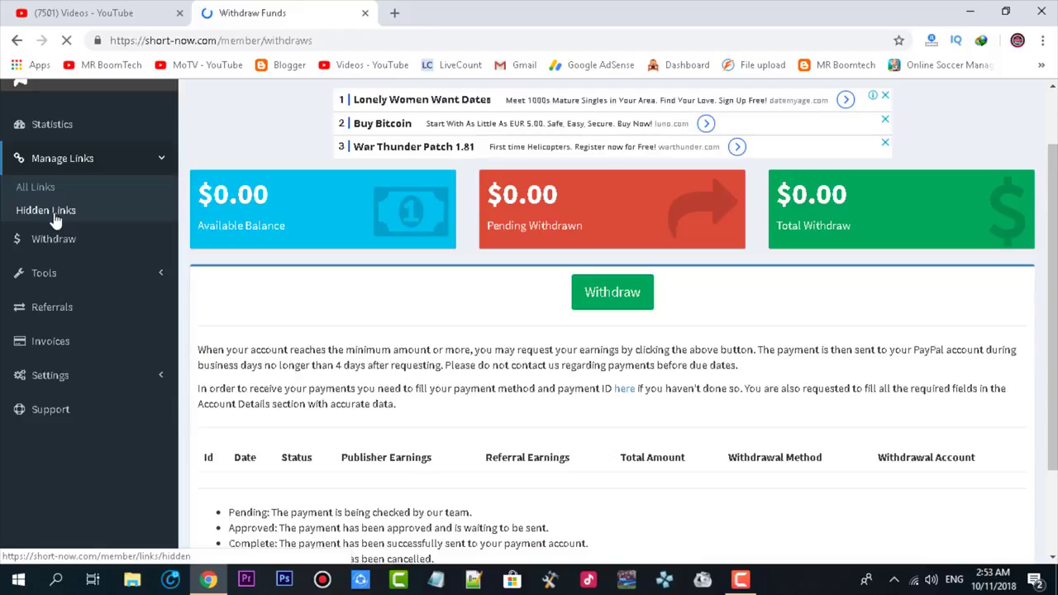
scroll(52, 207, up, 1)
click(53, 203)
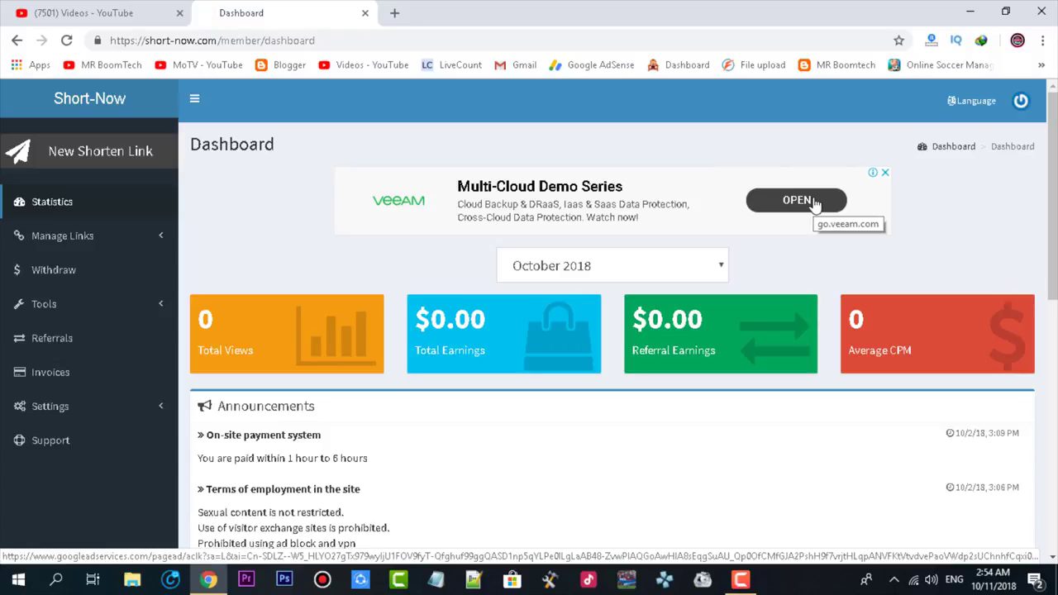
scroll(802, 220, down, 2)
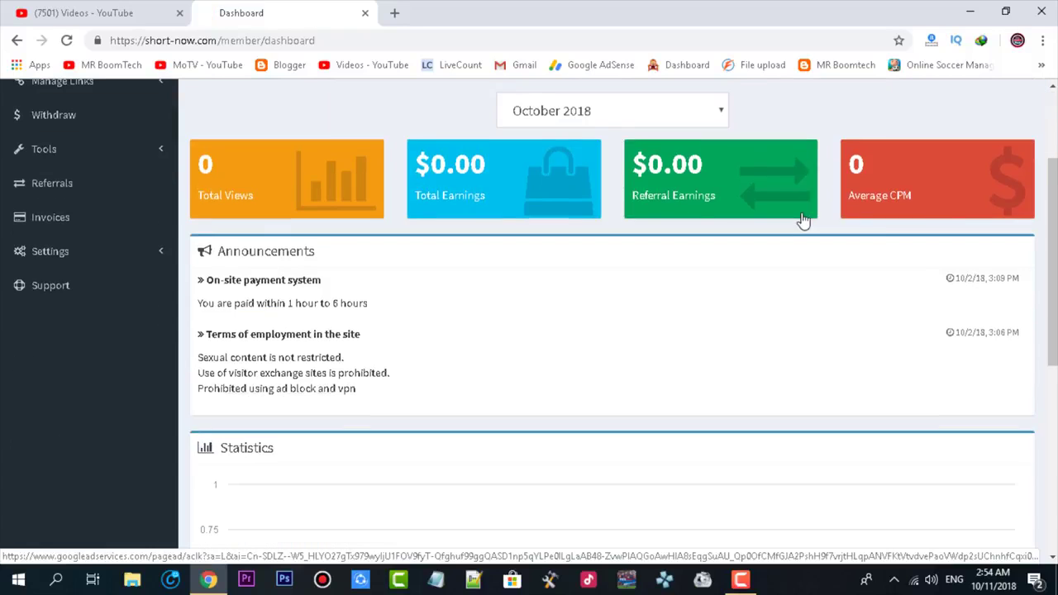
- Examine the dashboard's Statistics chart of daily views and the table of daily earnings beneath it
scroll(802, 220, down, 3)
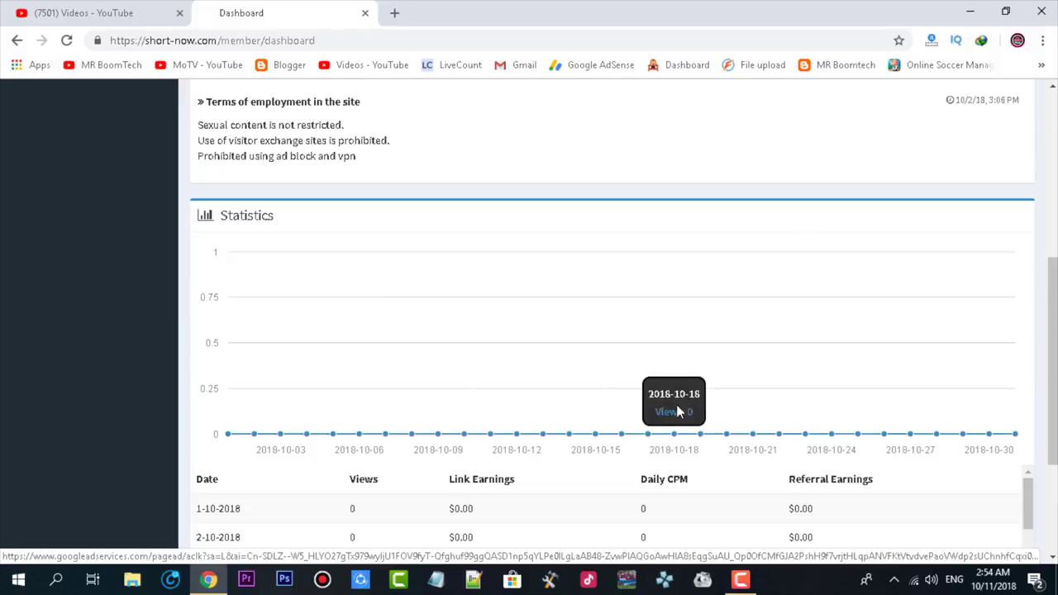
scroll(666, 430, down, 1)
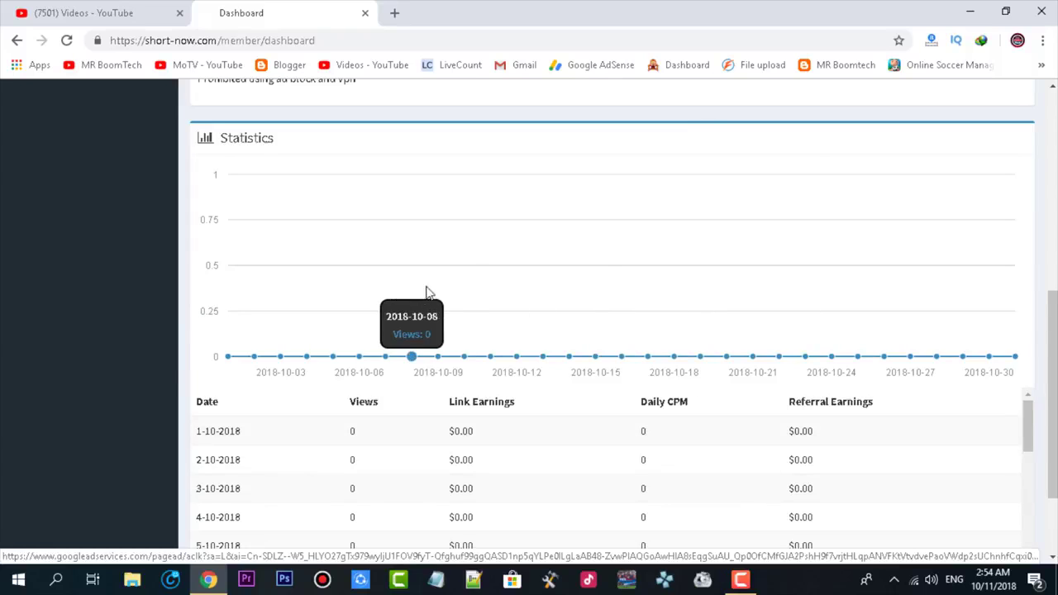
scroll(767, 144, down, 2)
scroll(767, 133, up, 4)
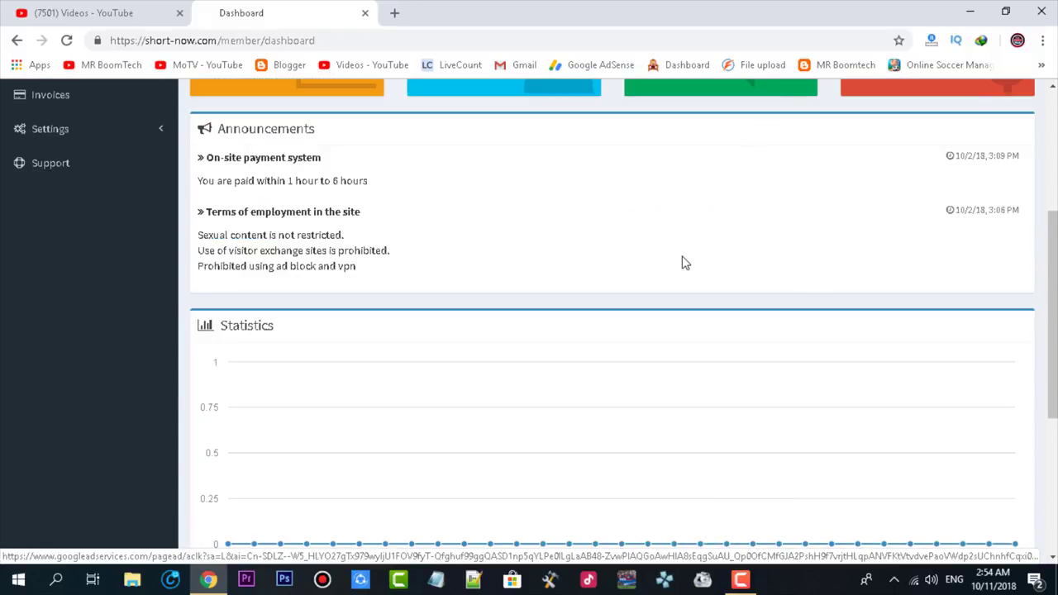
scroll(682, 262, up, 3)
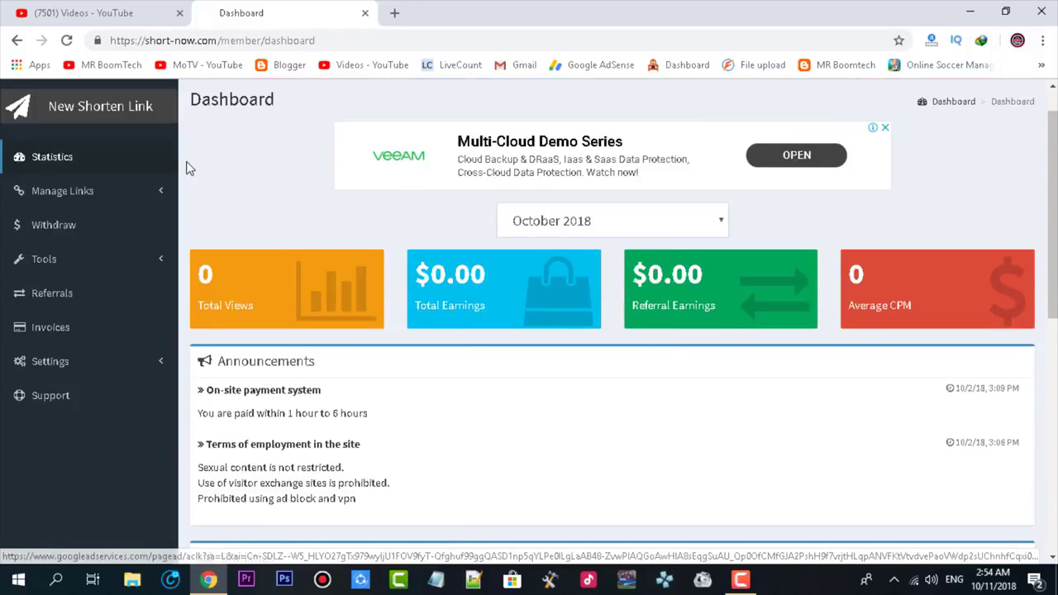
- Copy the address of the "MoTV - YouTube" bookmark and paste it into the URL field of a new shortened link
right_click(204, 69)
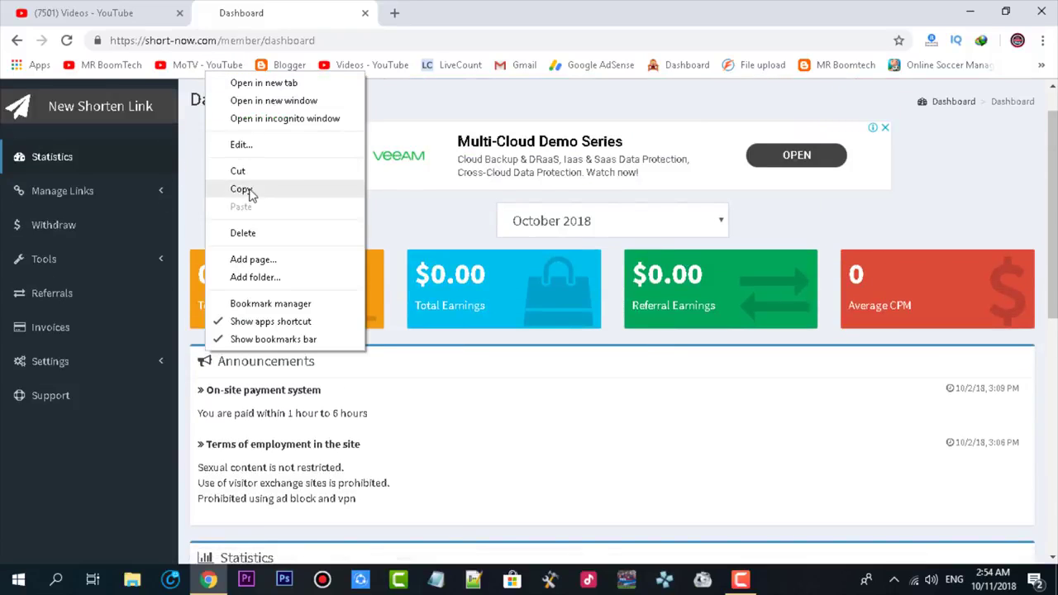
click(245, 188)
click(151, 116)
click(355, 144)
key(ctrl+v)
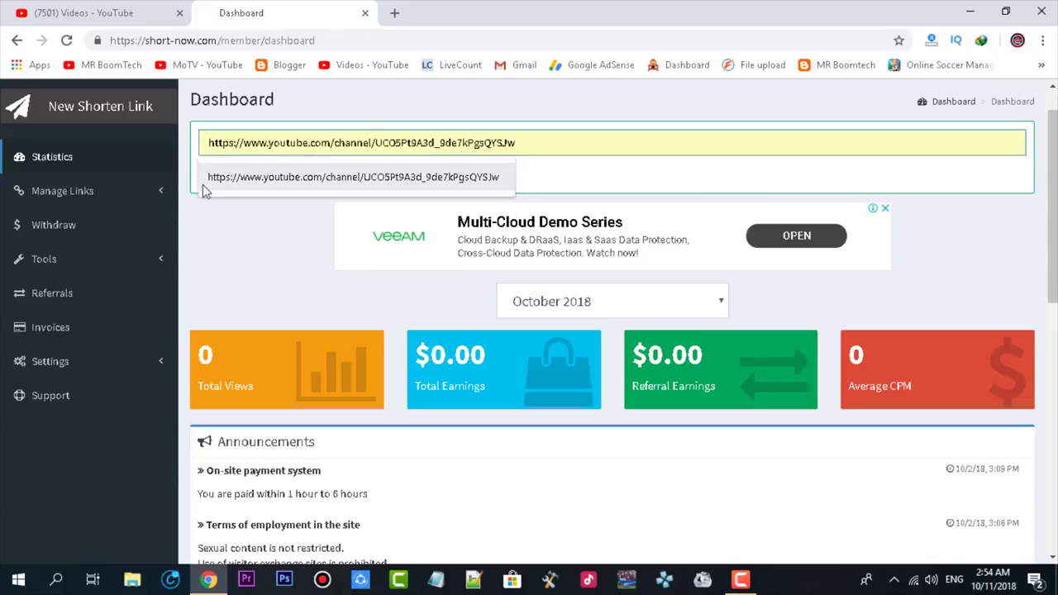
- Shorten the pasted YouTube channel address and show the generated short link
click(221, 179)
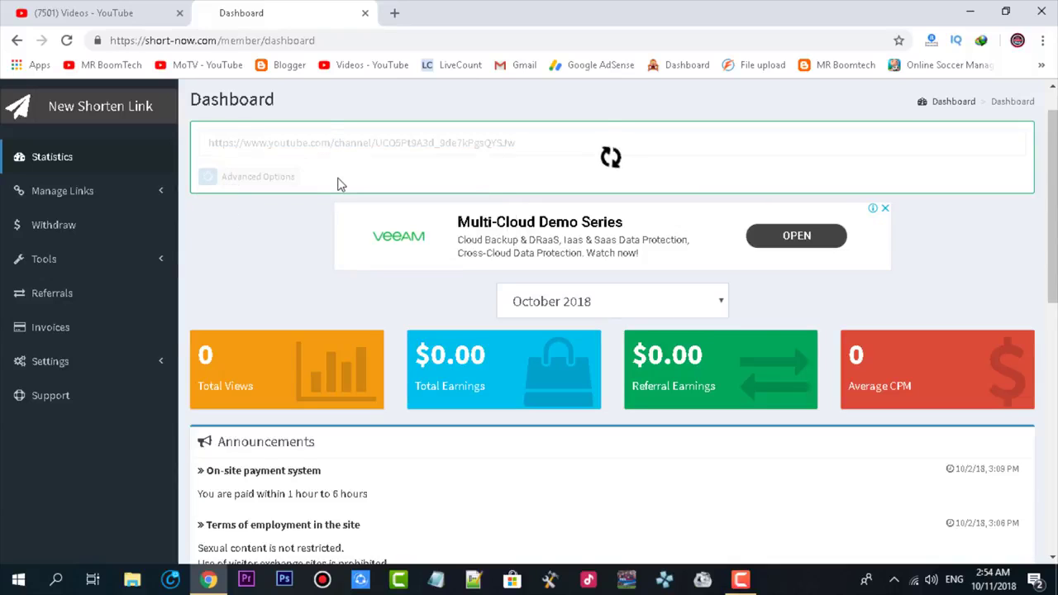
click(418, 202)
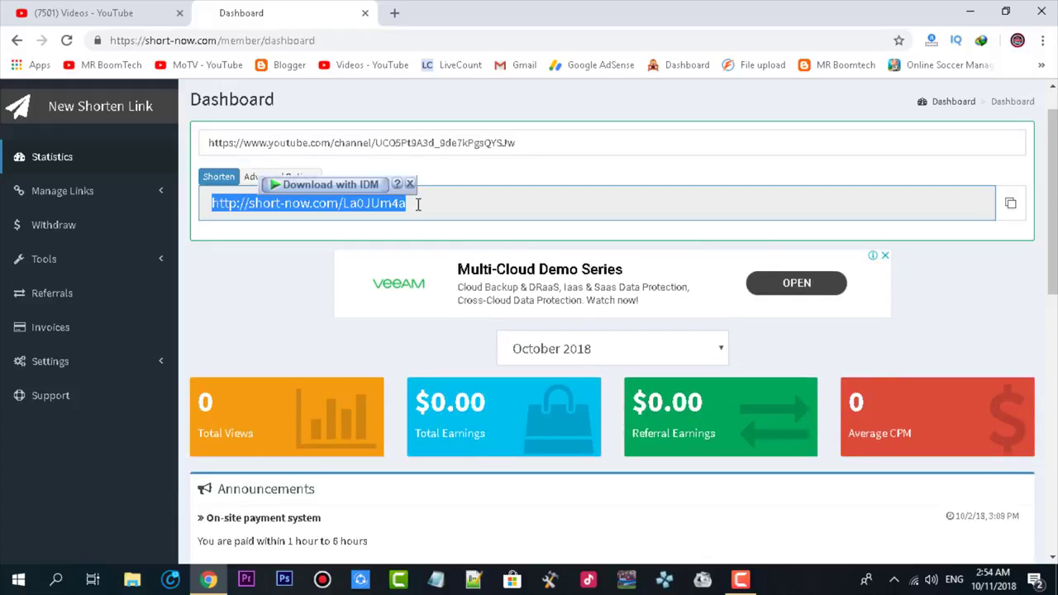
click(549, 89)
scroll(549, 89, up, 1)
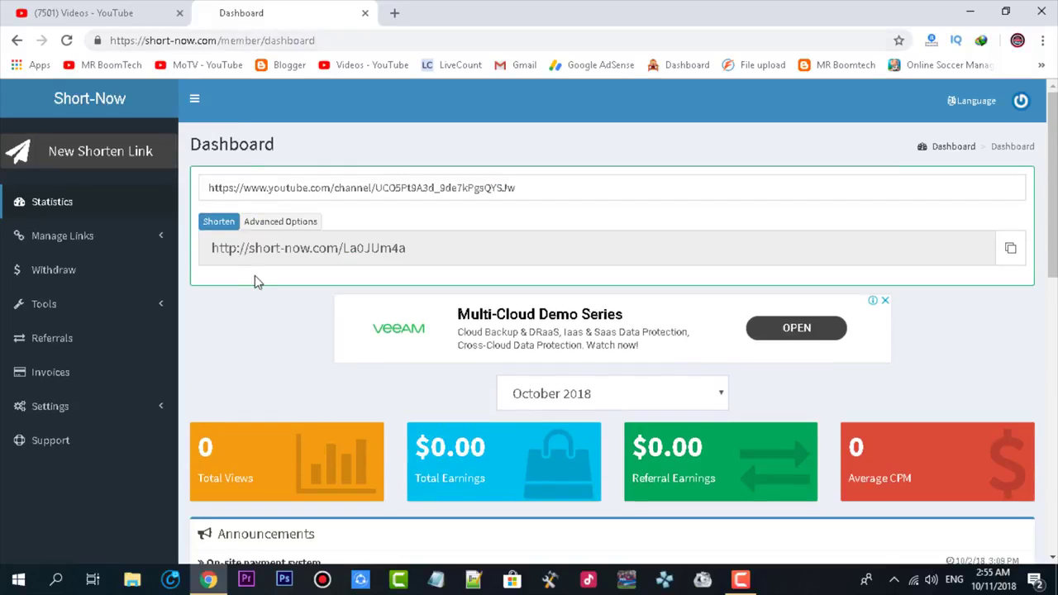